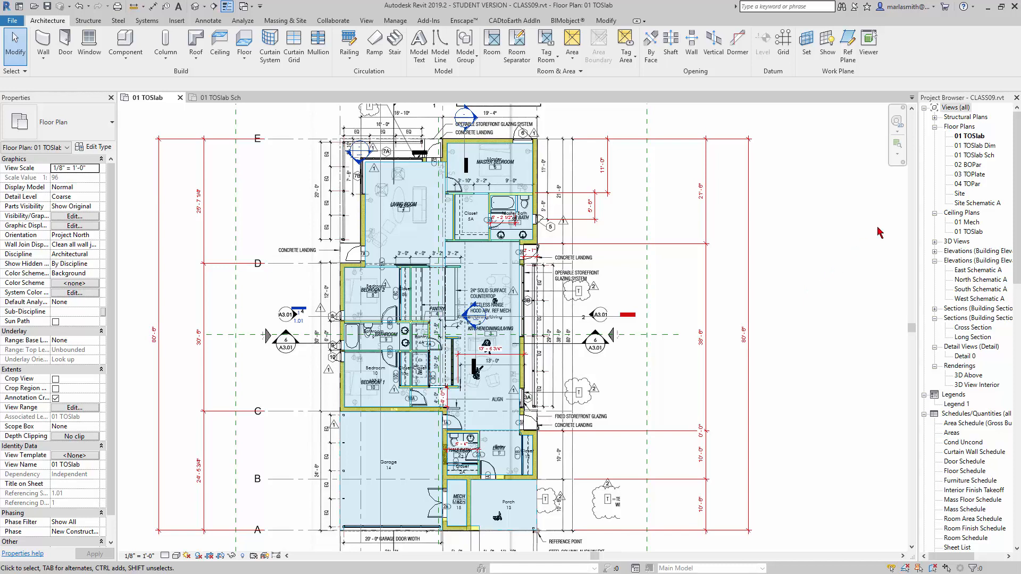
Step: Open the 01 TOSlab Sch floor plan and duplicate the view without detailing
{"action": "double_click", "coordinate": [972, 155]}
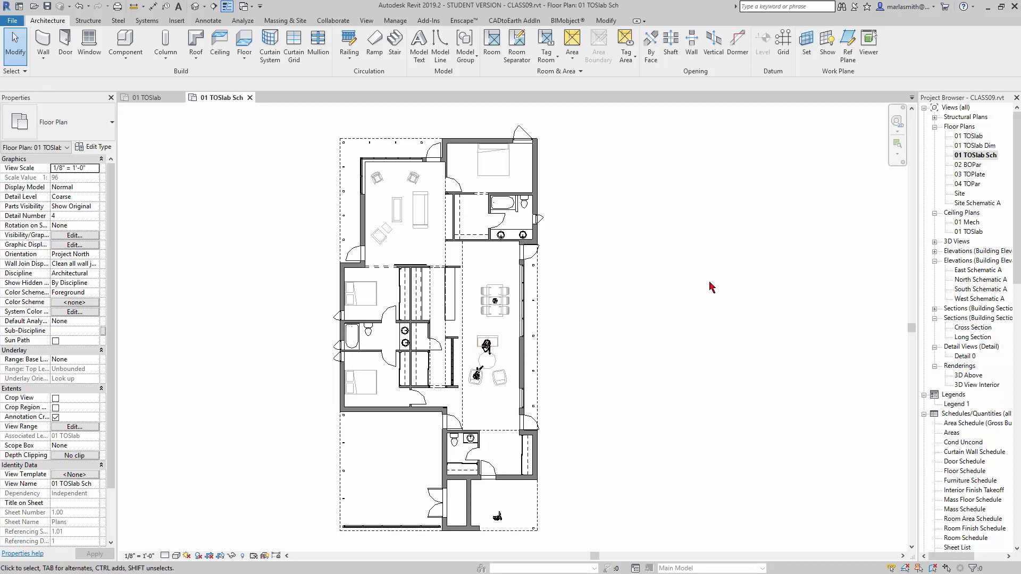
{"action": "right_click", "coordinate": [975, 157]}
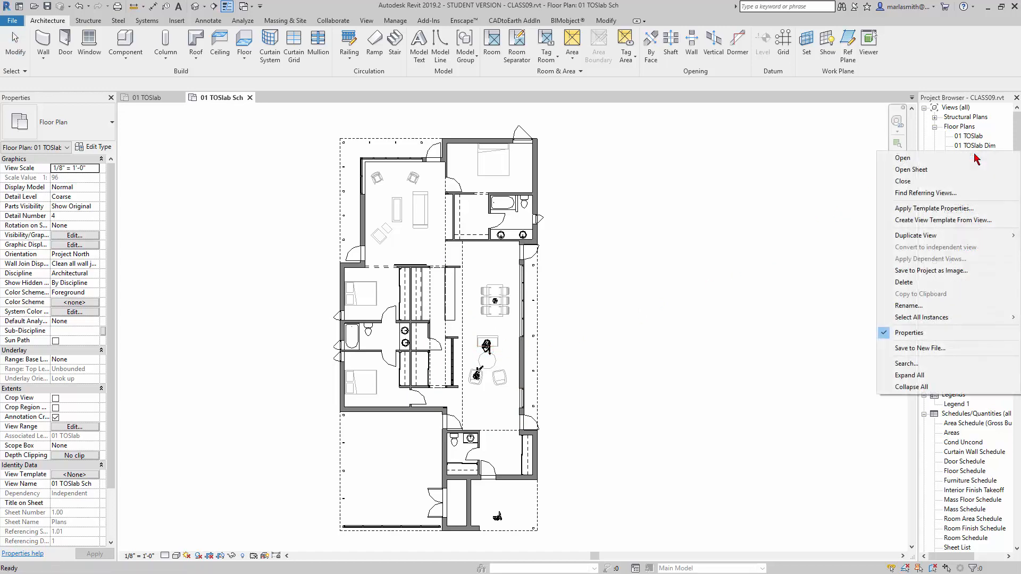
{"action": "mouse_move", "coordinate": [906, 242]}
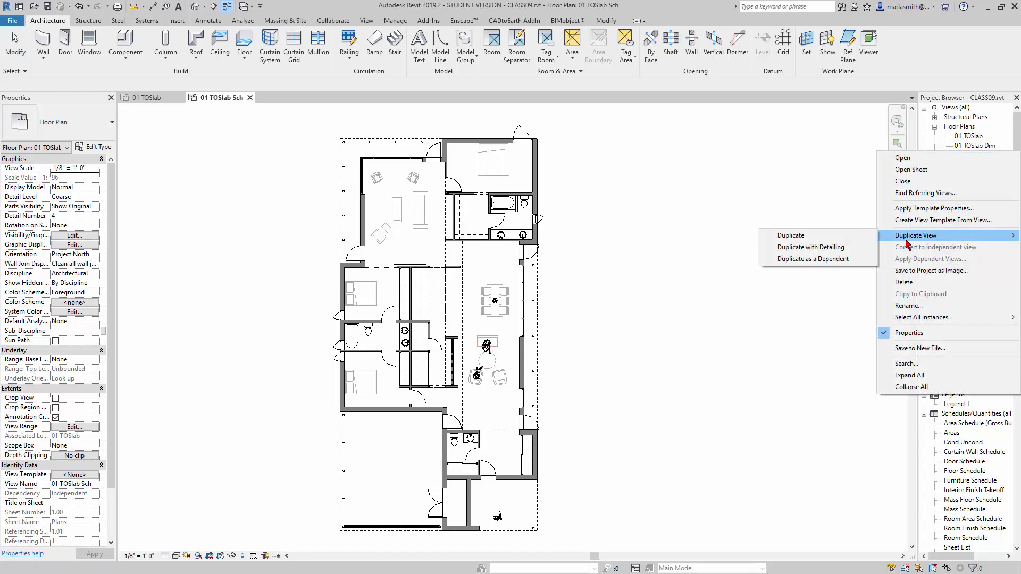
{"action": "left_click", "coordinate": [837, 235]}
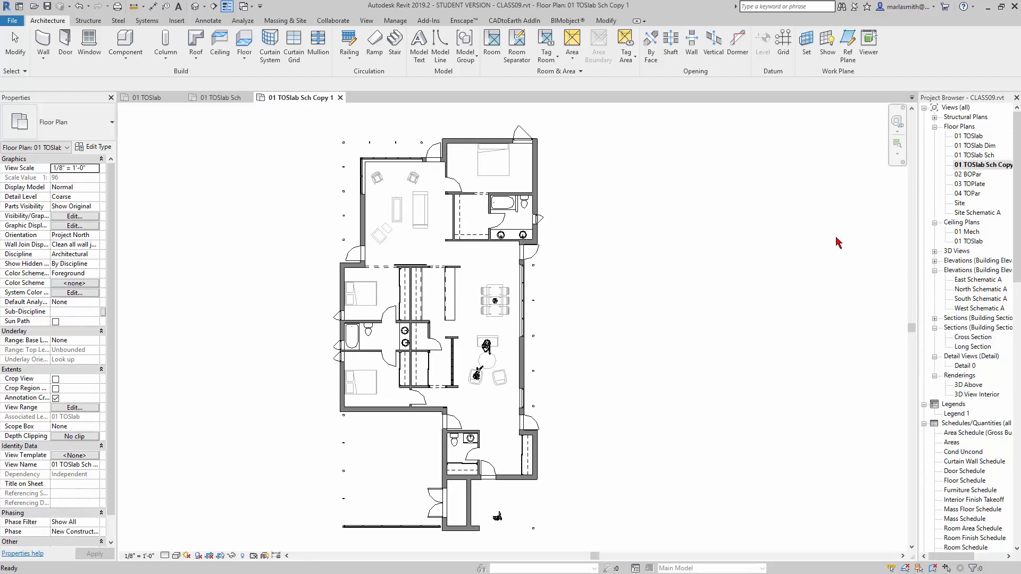
Step: Rename the duplicated floor plan view to 01 Cond Uncond
{"action": "right_click", "coordinate": [969, 169]}
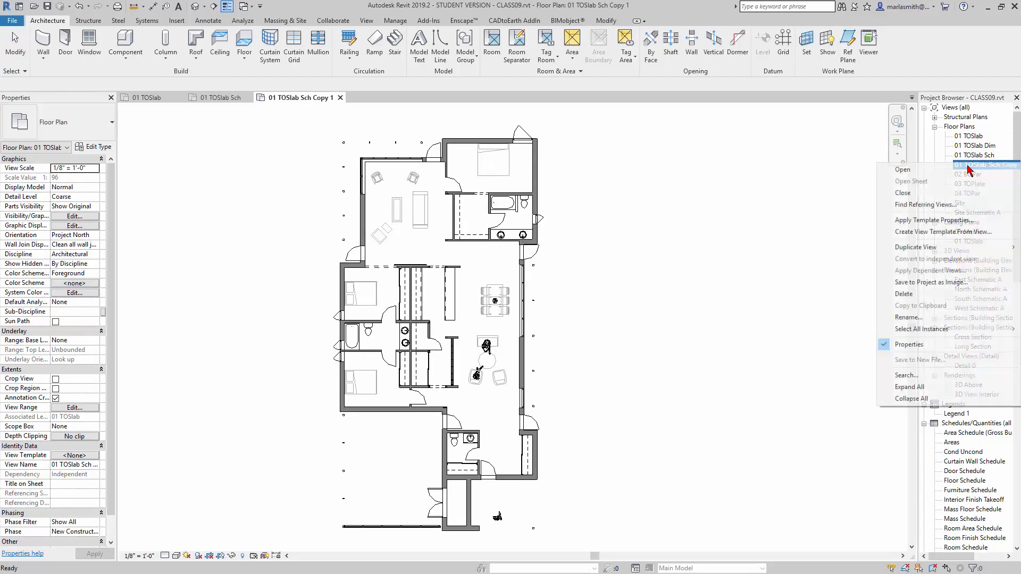
{"action": "left_click", "coordinate": [923, 319]}
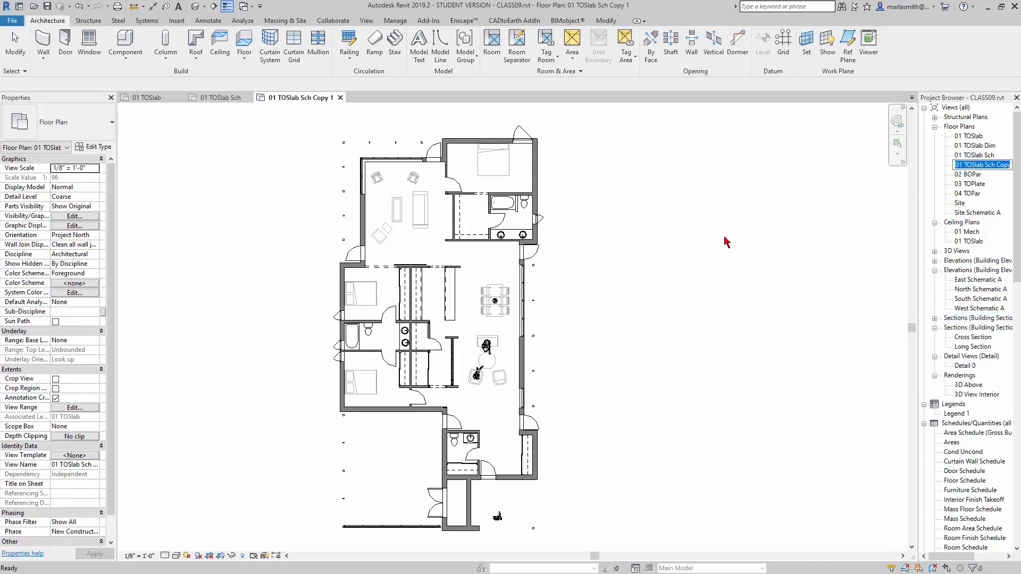
{"action": "left_click_drag", "start_coordinate": [964, 165], "coordinate": [1010, 165]}
{"action": "type", "text": "Co"}
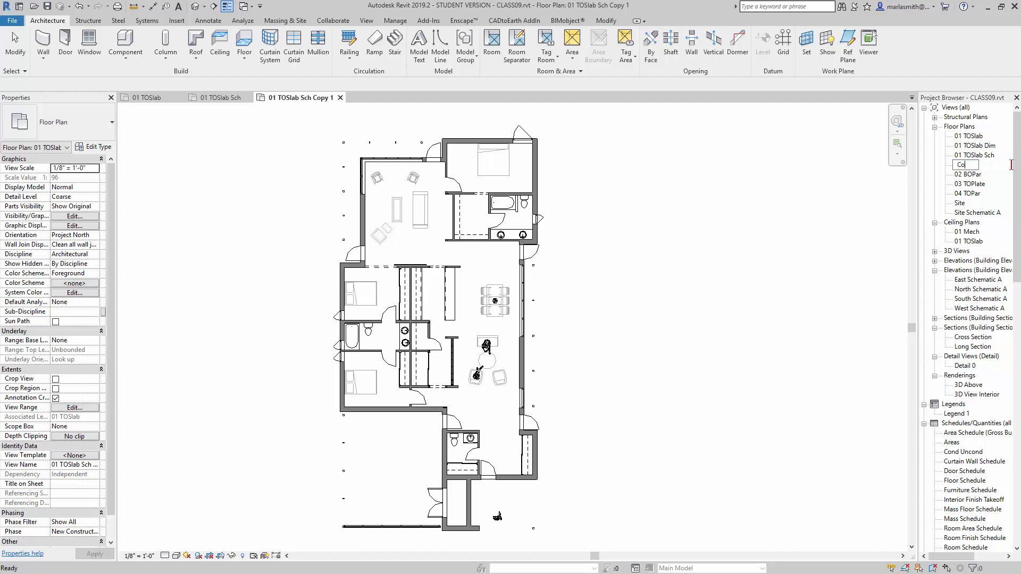
{"action": "type", "text": "nd Uncond"}
{"action": "key", "text": "Return"}
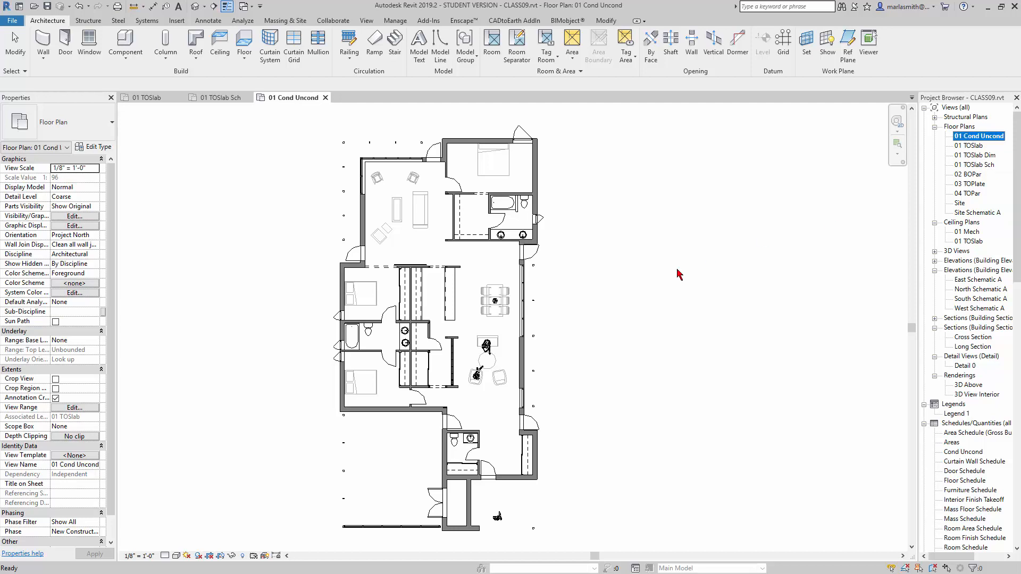
Step: Delete the people figures from the dining area, seating area and porch of the plan
{"action": "left_click", "coordinate": [487, 357]}
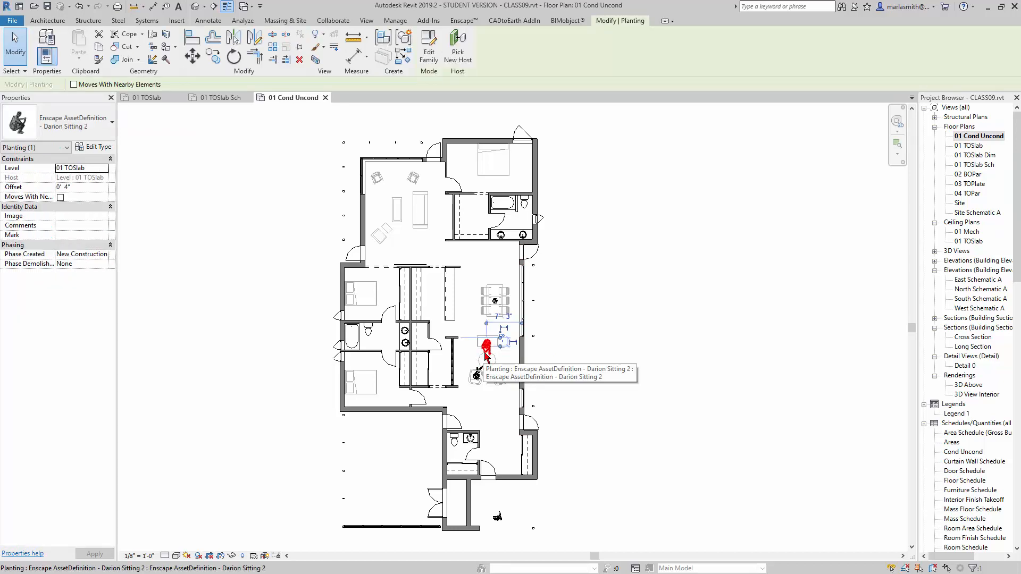
{"action": "key", "text": "Delete"}
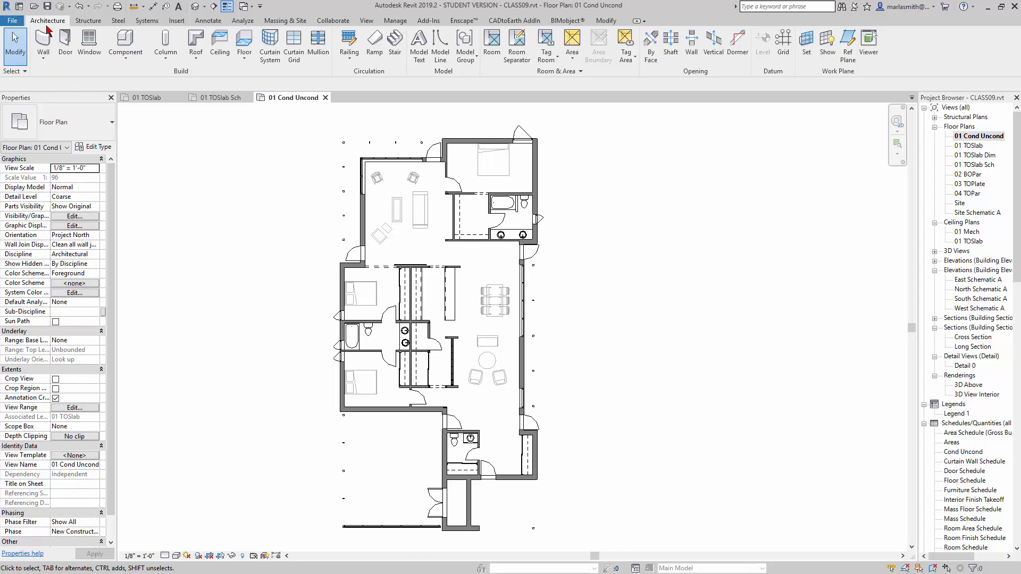
Step: Open the color scheme editor for rooms and areas with the Rooms category selected
{"action": "left_click", "coordinate": [244, 45]}
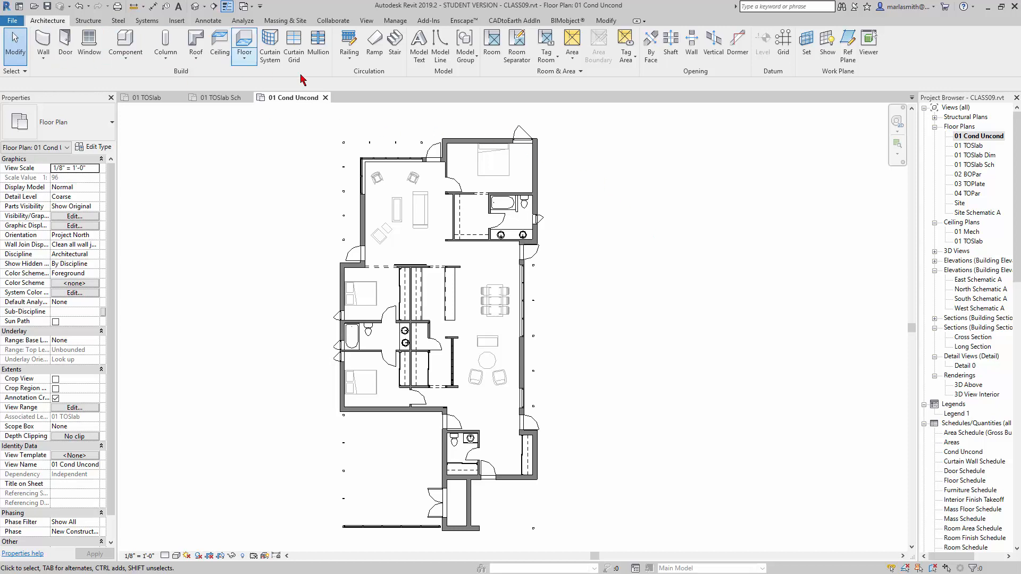
{"action": "left_click", "coordinate": [573, 72]}
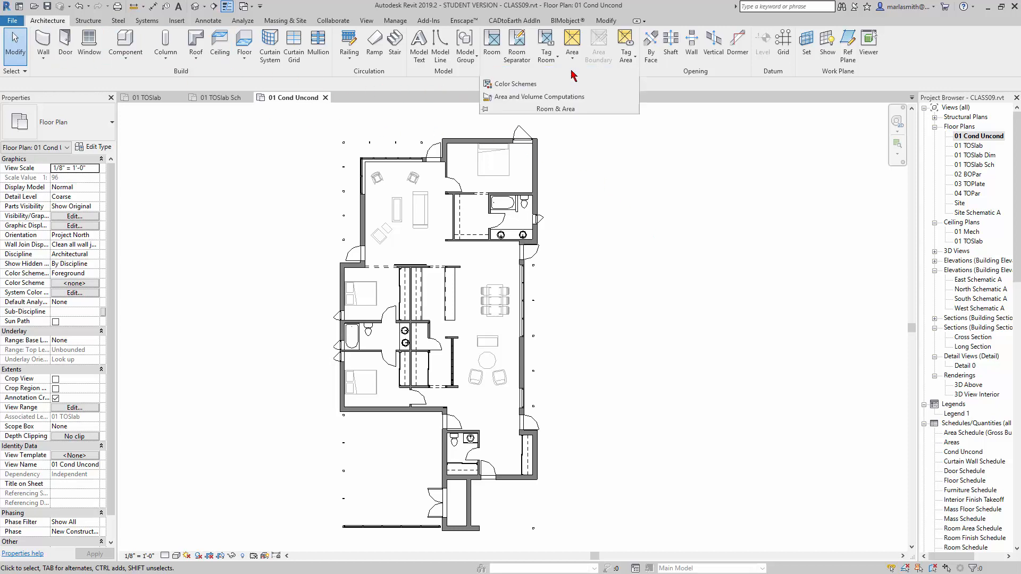
{"action": "left_click", "coordinate": [524, 85]}
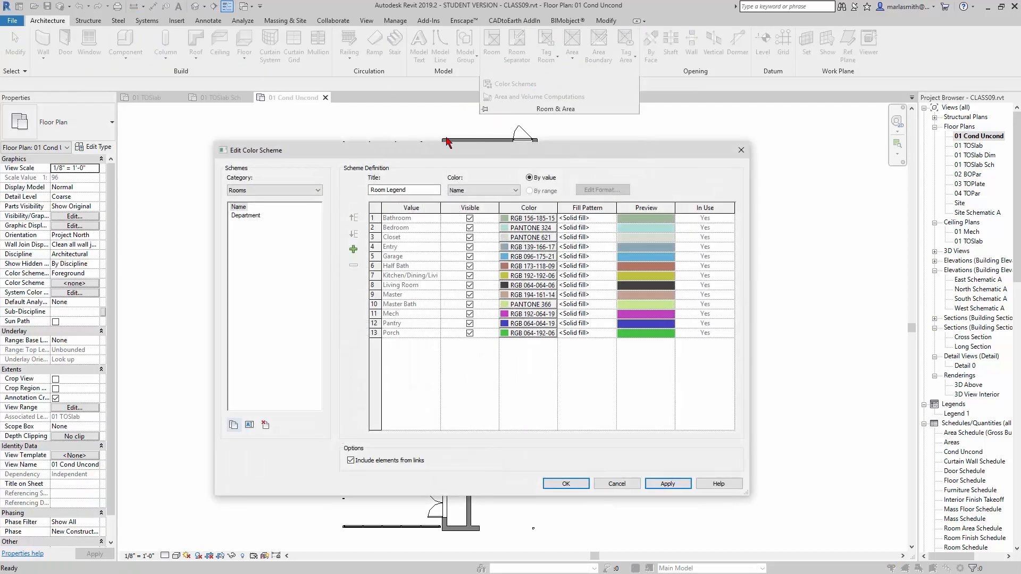
{"action": "left_click_drag", "start_coordinate": [410, 150], "coordinate": [491, 128]}
{"action": "left_click", "coordinate": [388, 168]}
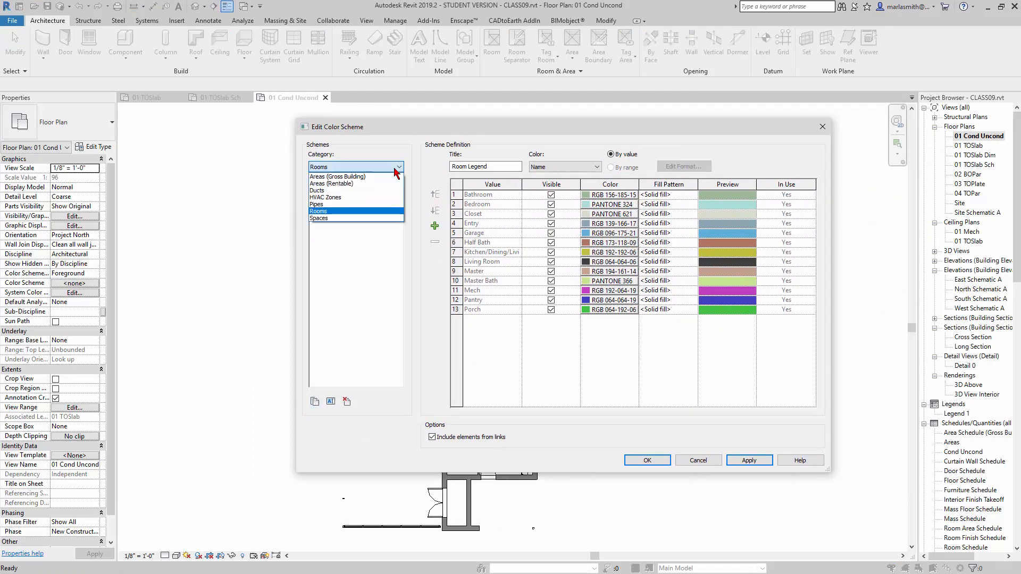
{"action": "left_click", "coordinate": [343, 212]}
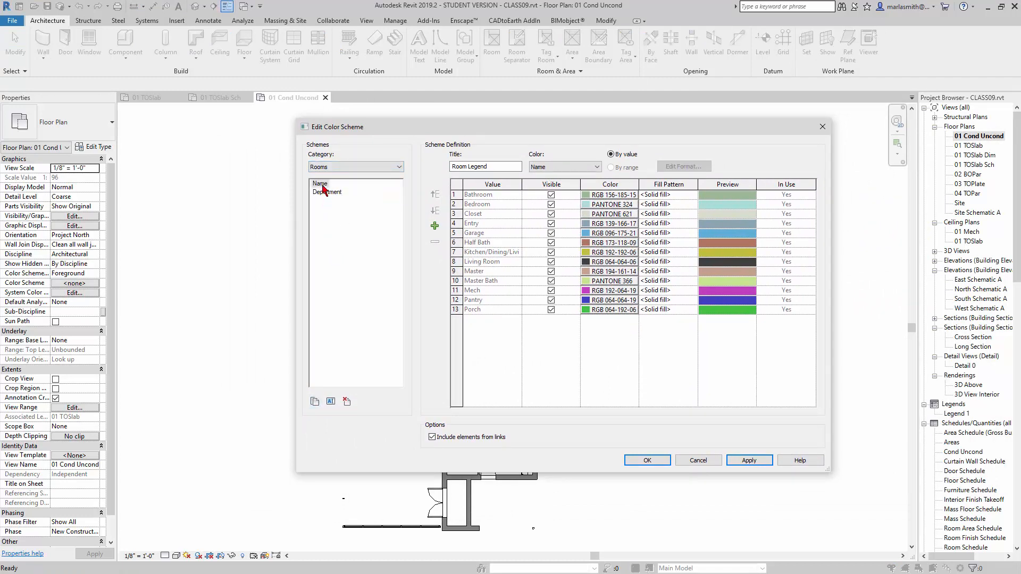
Step: Compare the definitions of the Name and Department room color schemes
{"action": "left_click", "coordinate": [325, 193]}
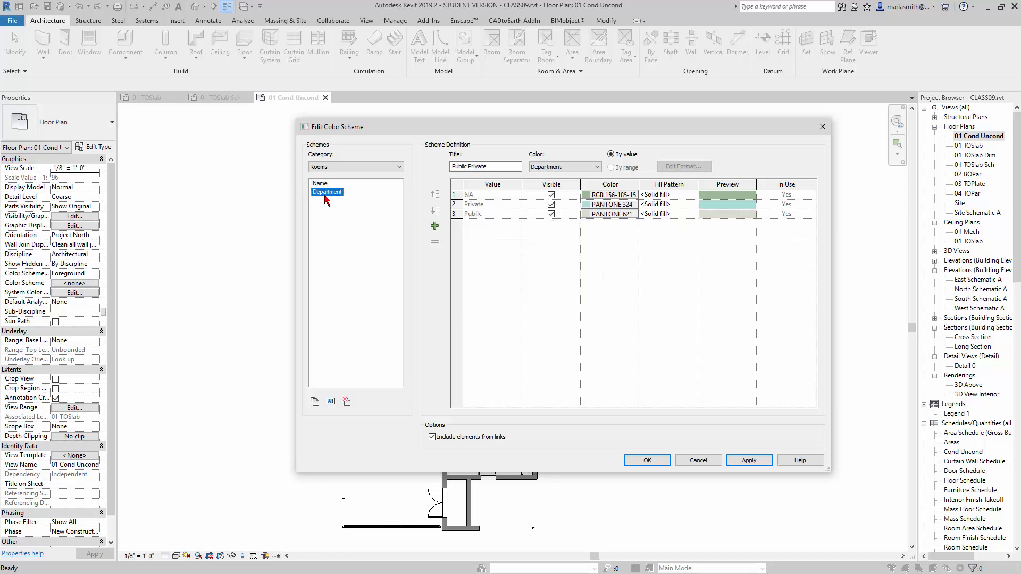
{"action": "left_click", "coordinate": [323, 184]}
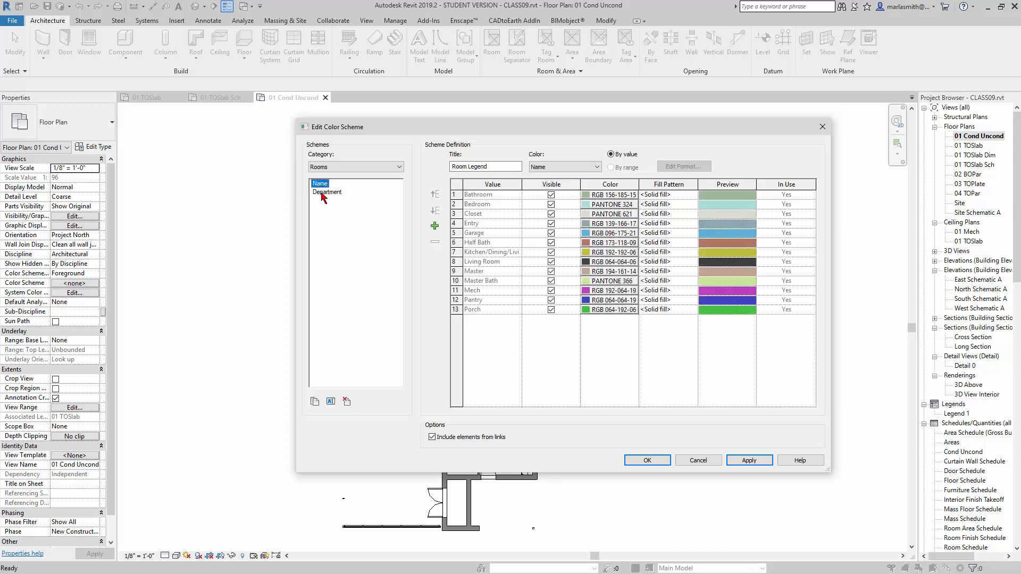
{"action": "left_click", "coordinate": [322, 192]}
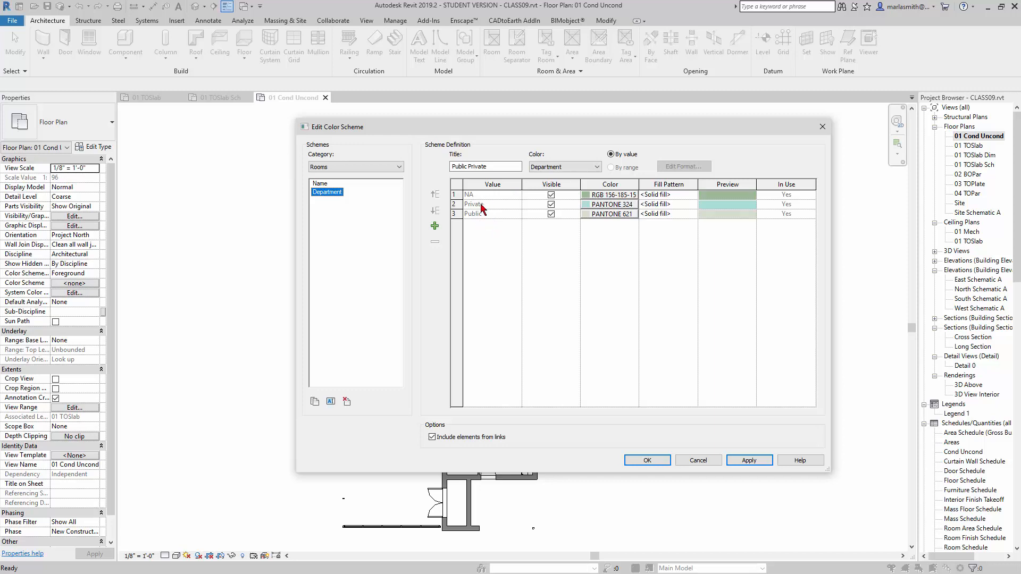
{"action": "left_click", "coordinate": [317, 185]}
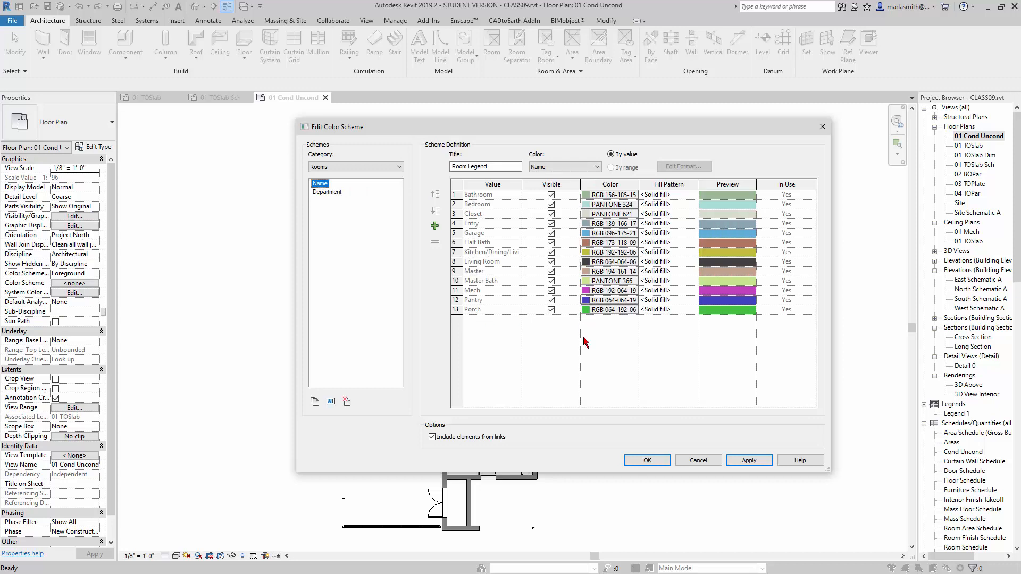
{"action": "left_click_drag", "start_coordinate": [565, 132], "coordinate": [531, 150]}
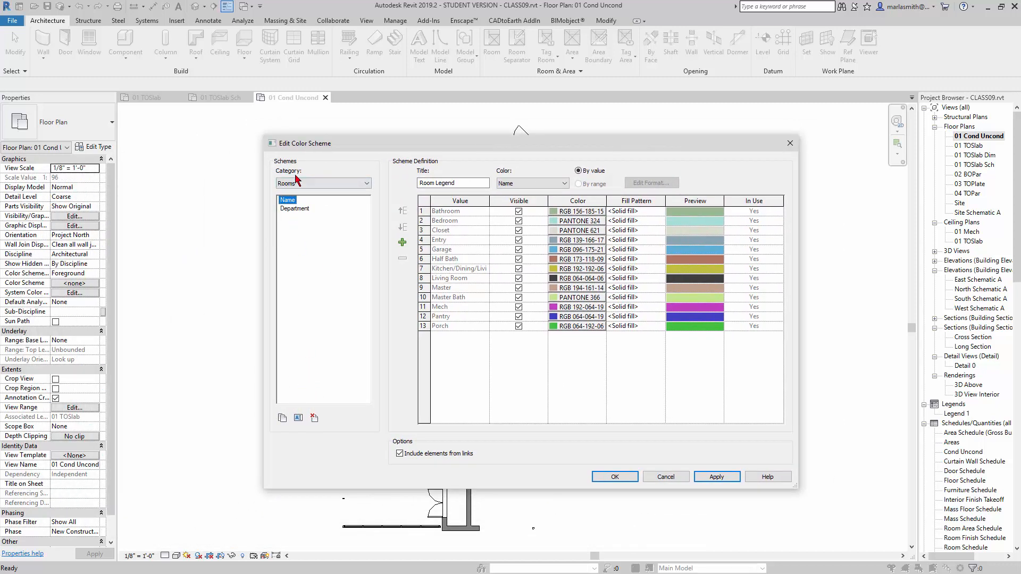
Step: Duplicate the Department color scheme under the name Cond Uncond
{"action": "left_click", "coordinate": [294, 212]}
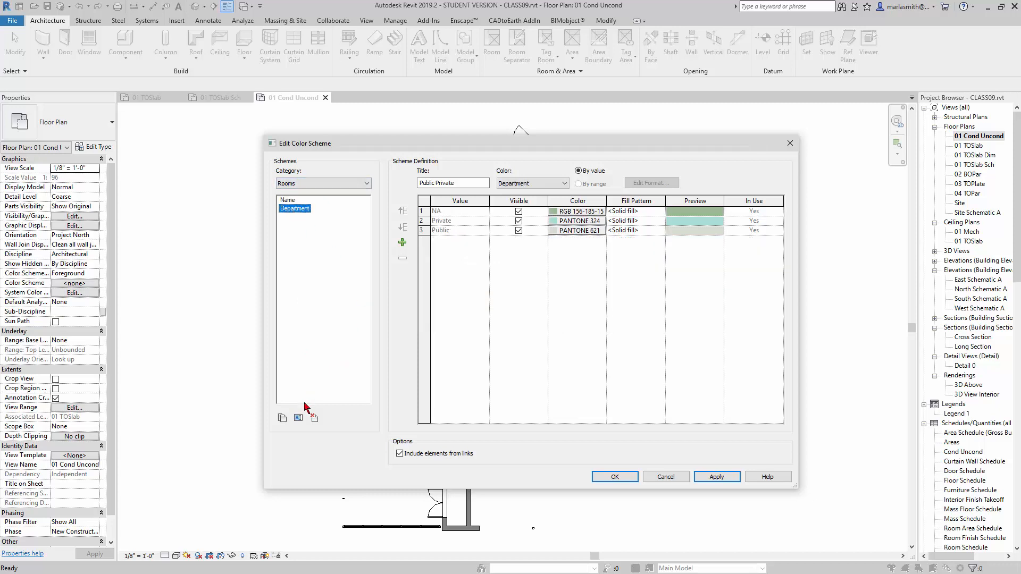
{"action": "left_click", "coordinate": [281, 418]}
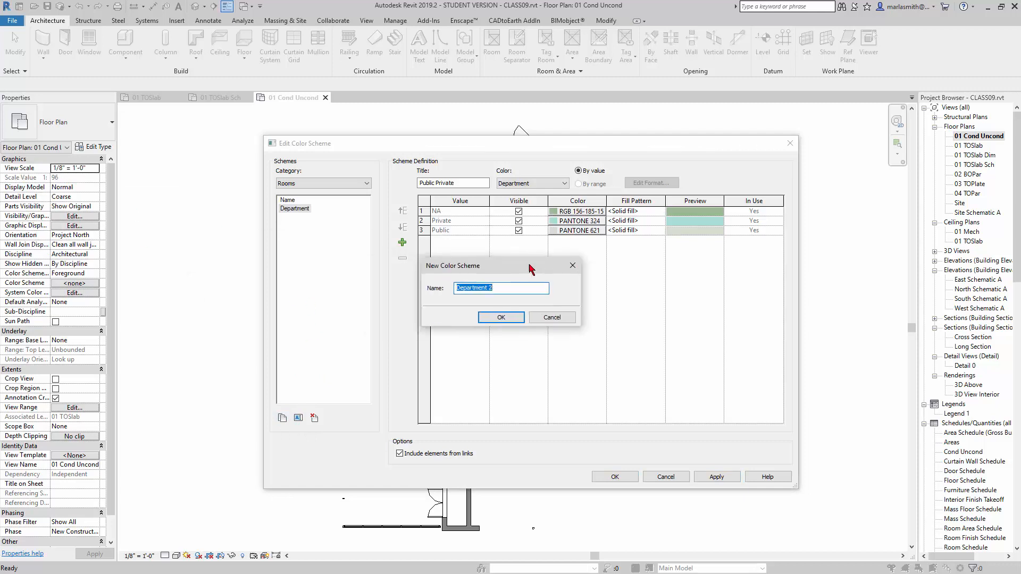
{"action": "type", "text": "Cond Uncond"}
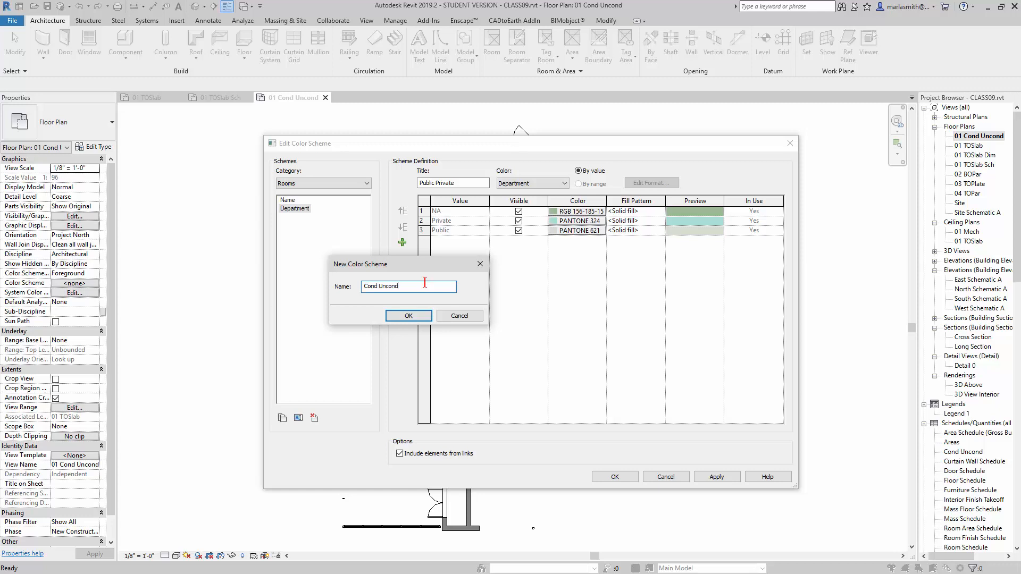
{"action": "left_click", "coordinate": [412, 315]}
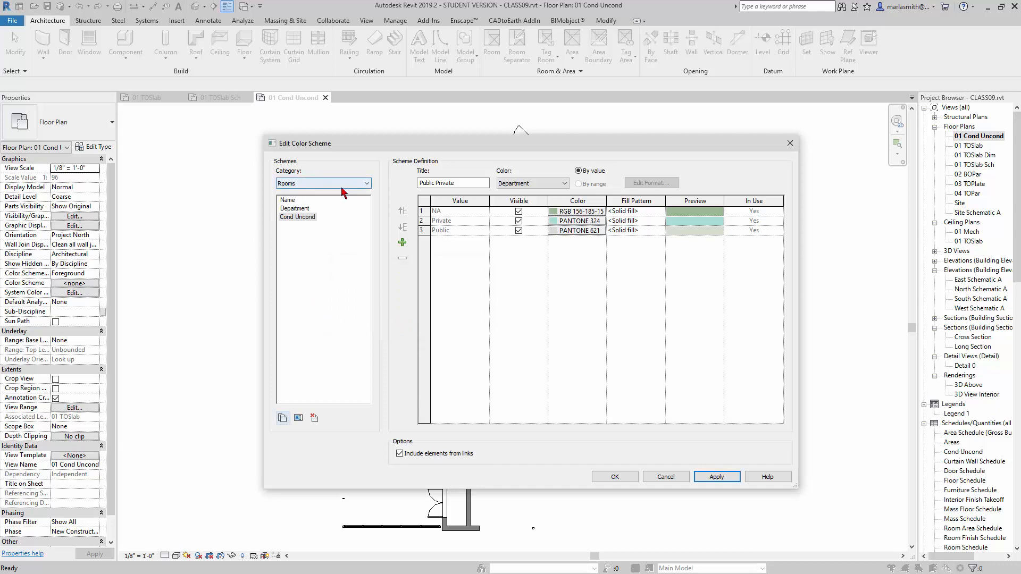
Step: Color the Cond Uncond scheme by Occupancy, accept the loss of the existing colors, and save the scheme
{"action": "left_click", "coordinate": [564, 184]}
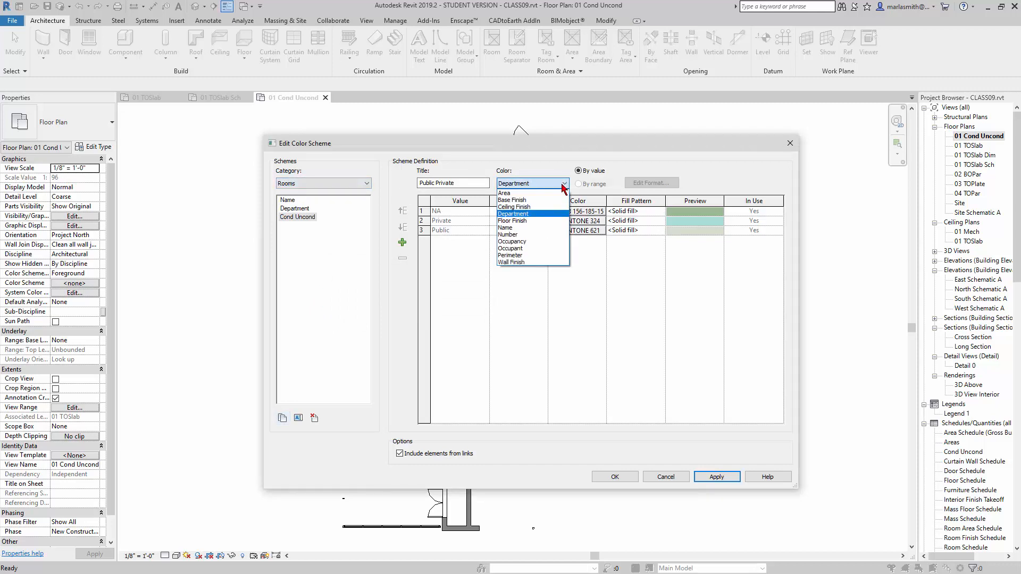
{"action": "left_click", "coordinate": [535, 243]}
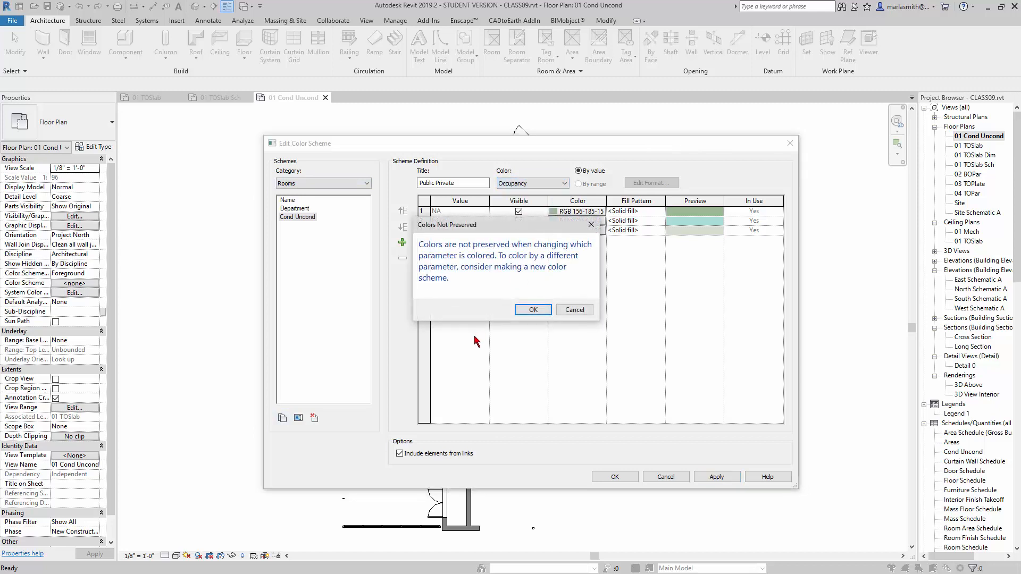
{"action": "left_click", "coordinate": [532, 311]}
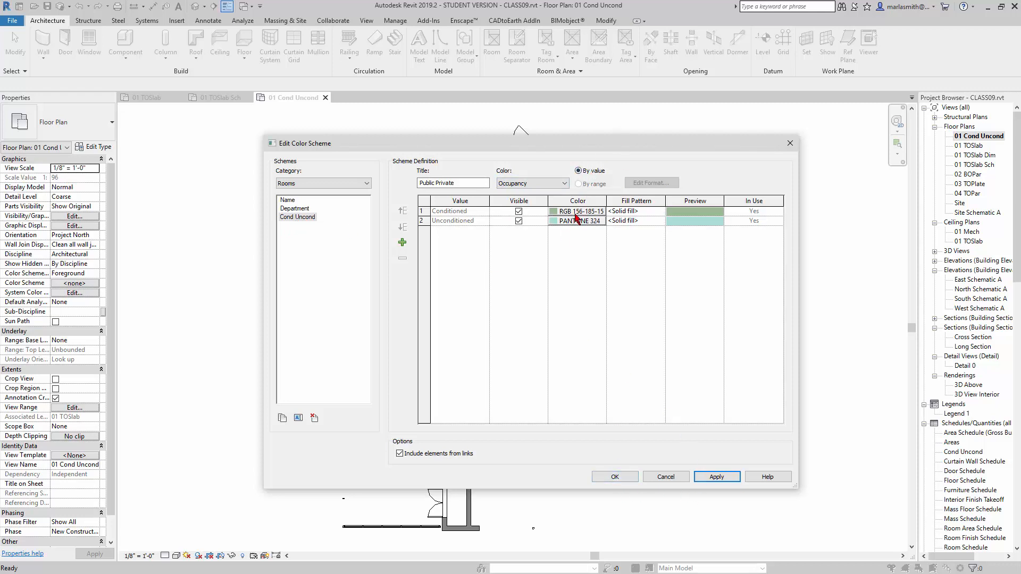
{"action": "left_click", "coordinate": [518, 221]}
{"action": "left_click", "coordinate": [519, 221]}
{"action": "left_click", "coordinate": [617, 477]}
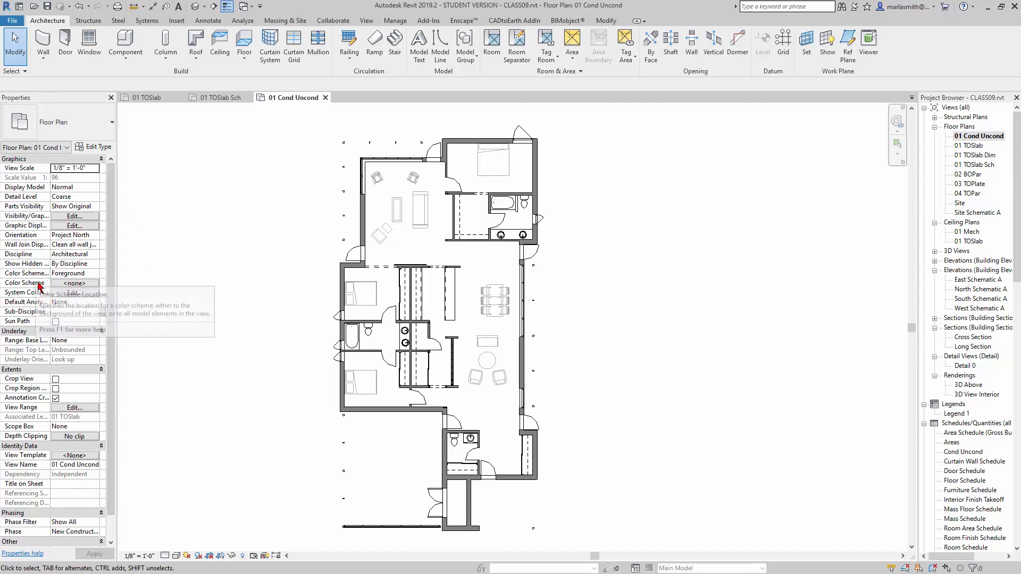
Step: Apply the Cond Uncond color scheme from the Rooms category to the 01 Cond Uncond view
{"action": "left_click", "coordinate": [74, 285]}
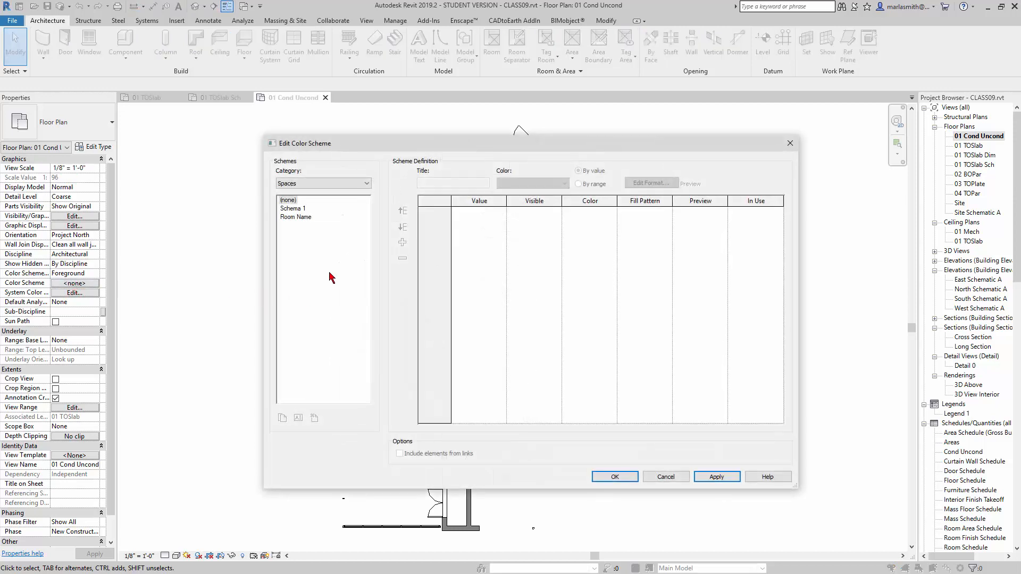
{"action": "left_click", "coordinate": [327, 185]}
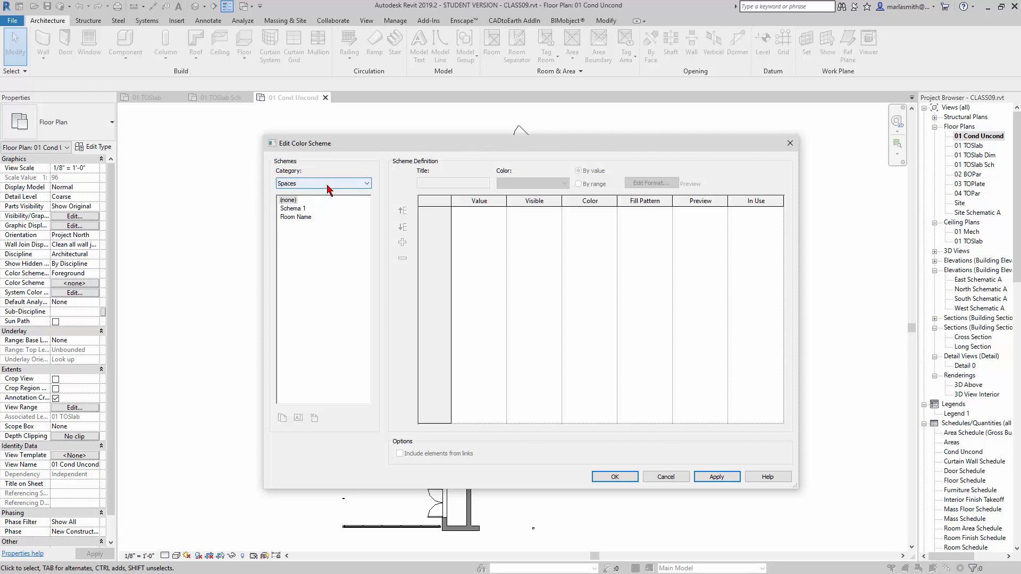
{"action": "left_click", "coordinate": [313, 201]}
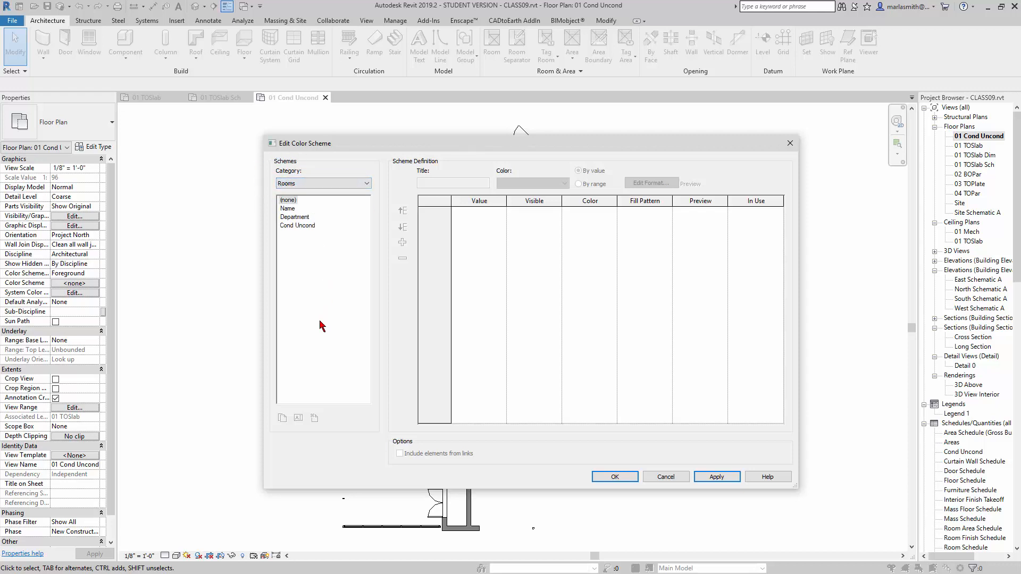
{"action": "left_click", "coordinate": [297, 226]}
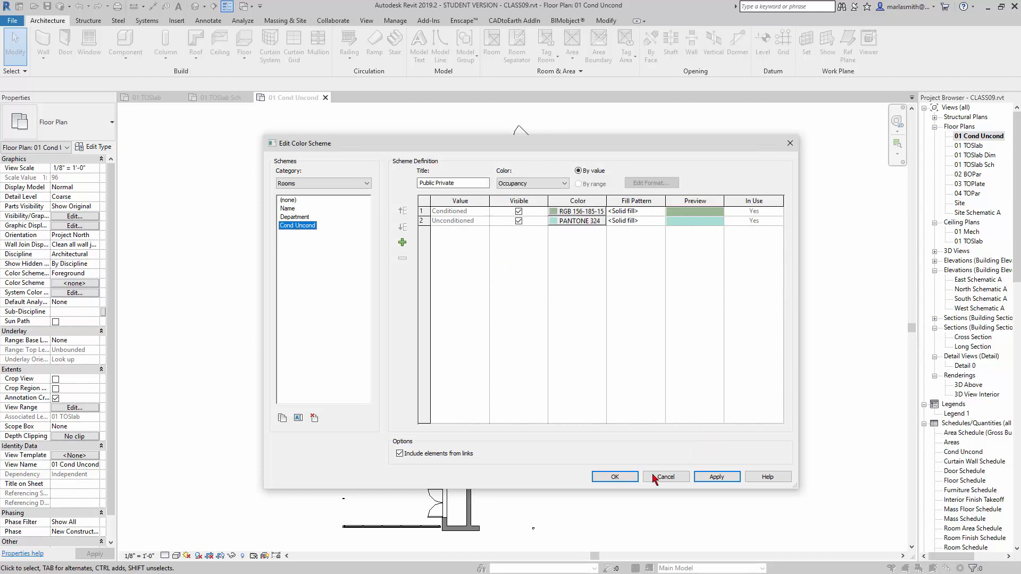
{"action": "left_click", "coordinate": [615, 477]}
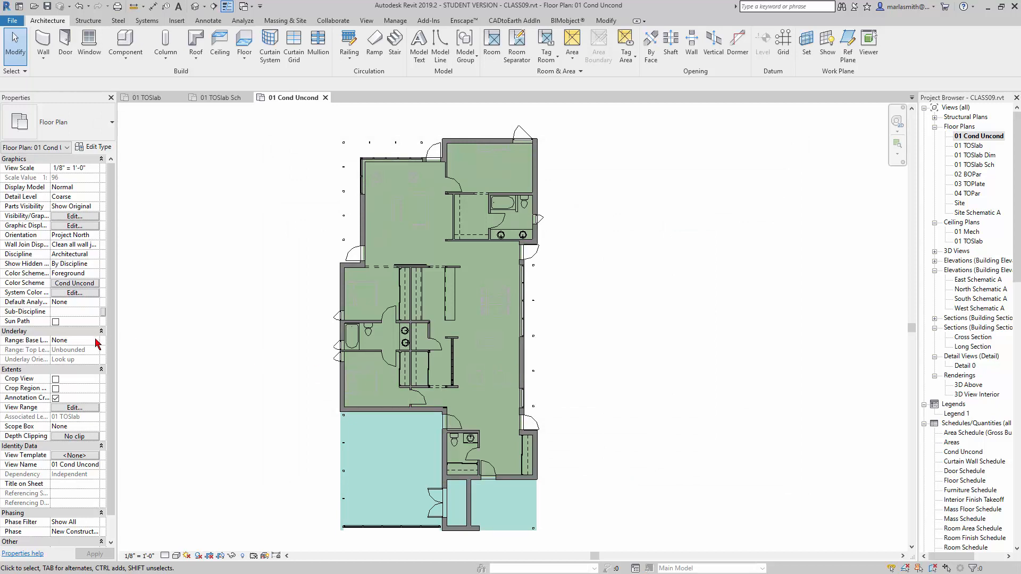
Step: Try Background as the view's color scheme location, and restore it to Foreground
{"action": "left_click", "coordinate": [84, 273]}
{"action": "left_click", "coordinate": [69, 282]}
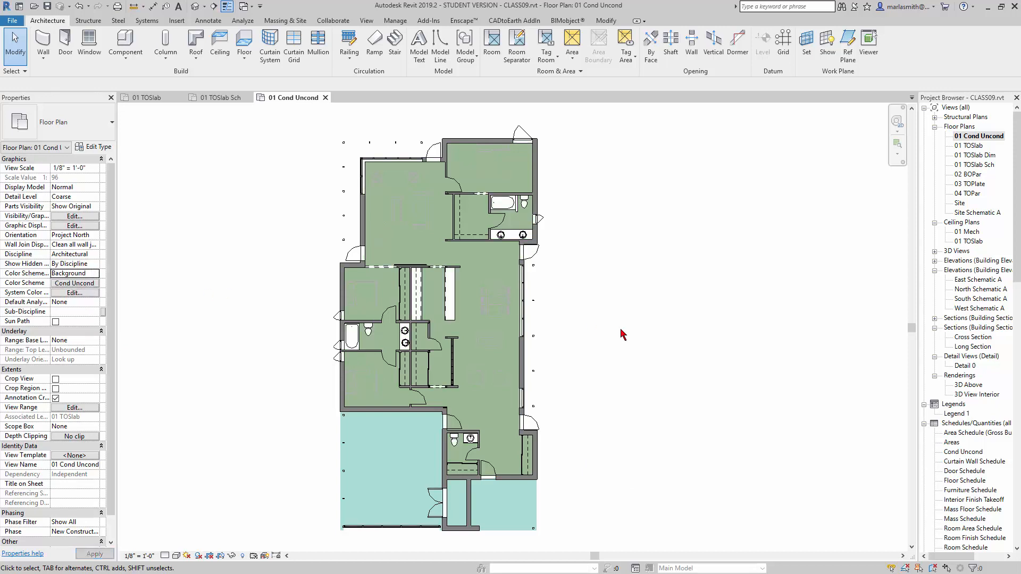
{"action": "left_click", "coordinate": [95, 274]}
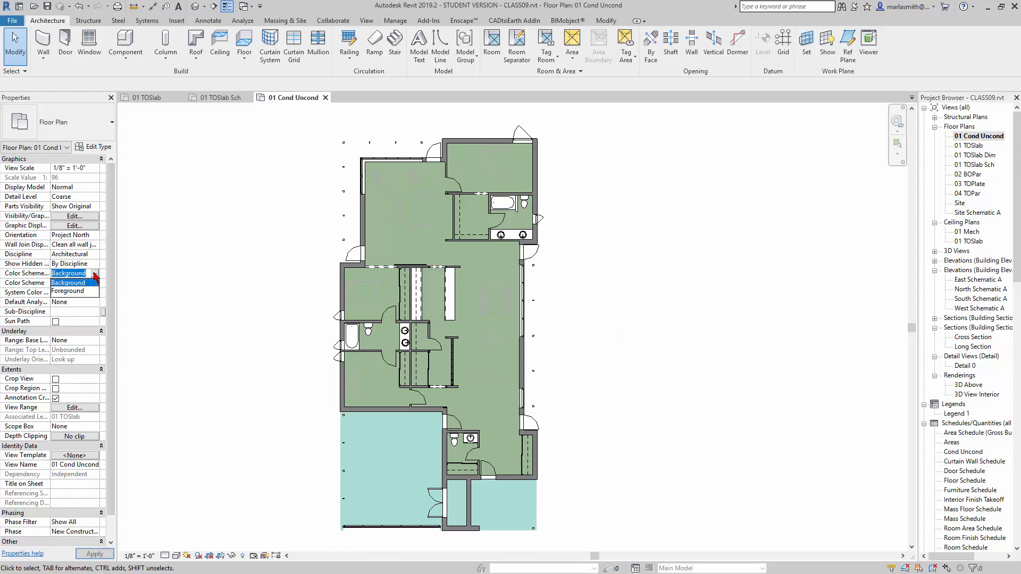
{"action": "left_click", "coordinate": [75, 292]}
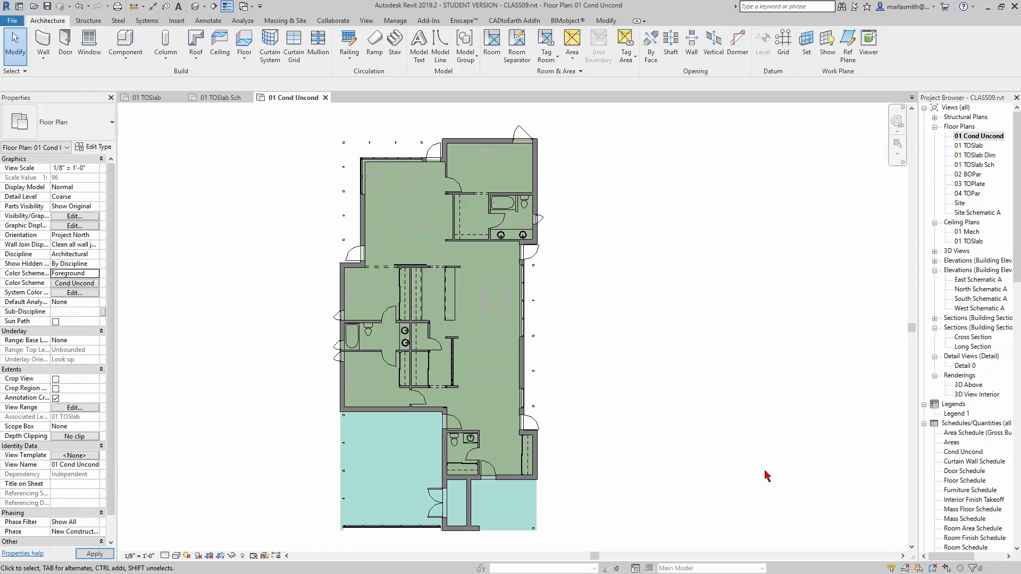
Step: Hide the furniture groups, such as the dining table, in the 01 Cond Uncond view
{"action": "left_click", "coordinate": [501, 311]}
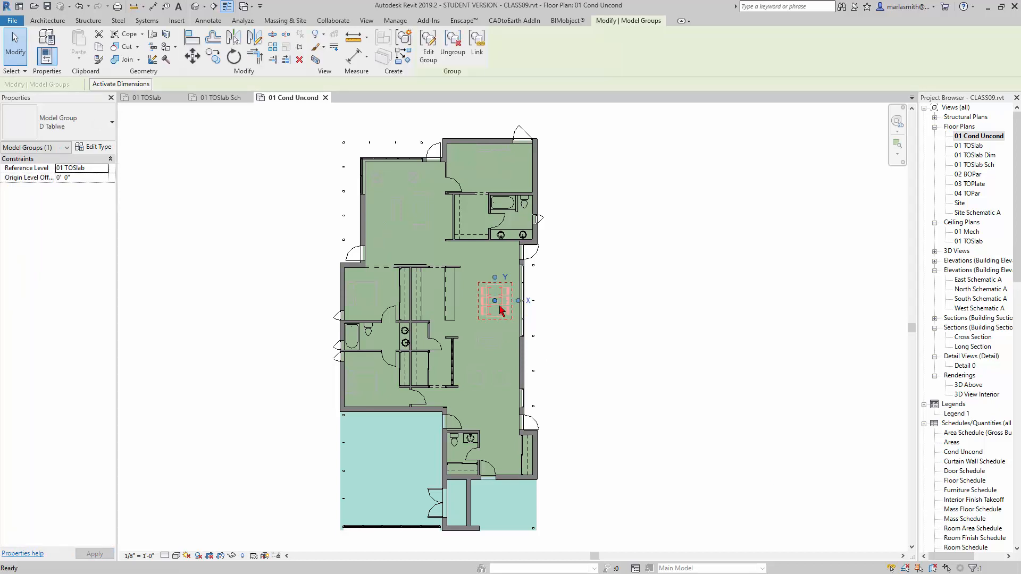
{"action": "key", "text": "Escape"}
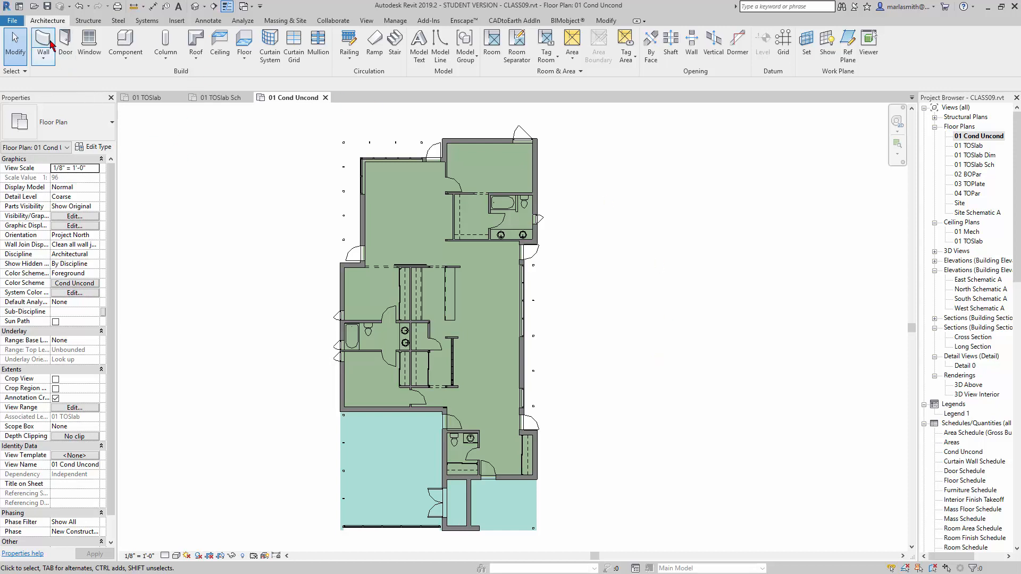
Step: Duplicate the Cond Uncond room color scheme under the name Floor Finish
{"action": "left_click", "coordinate": [576, 72]}
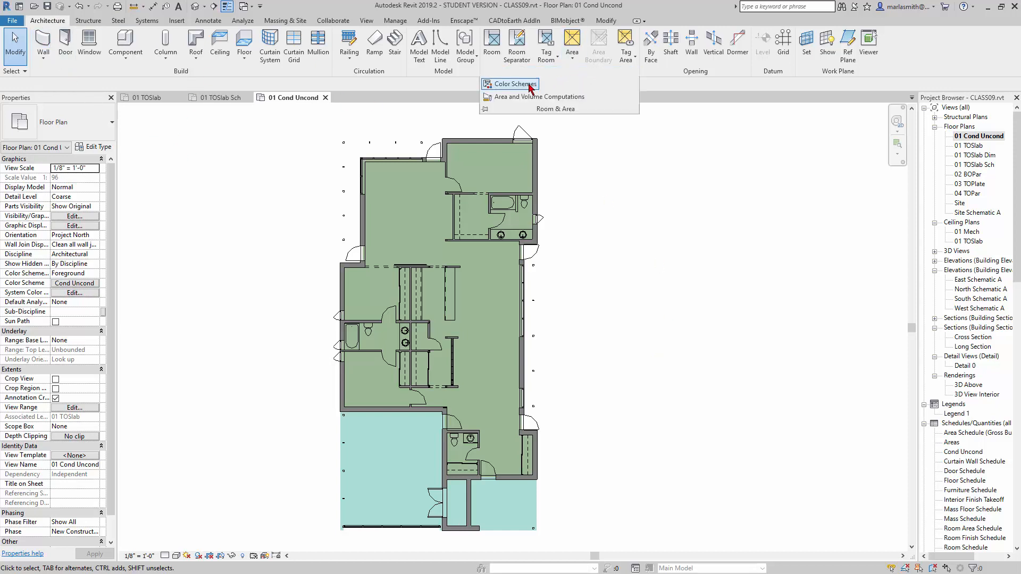
{"action": "left_click", "coordinate": [529, 86]}
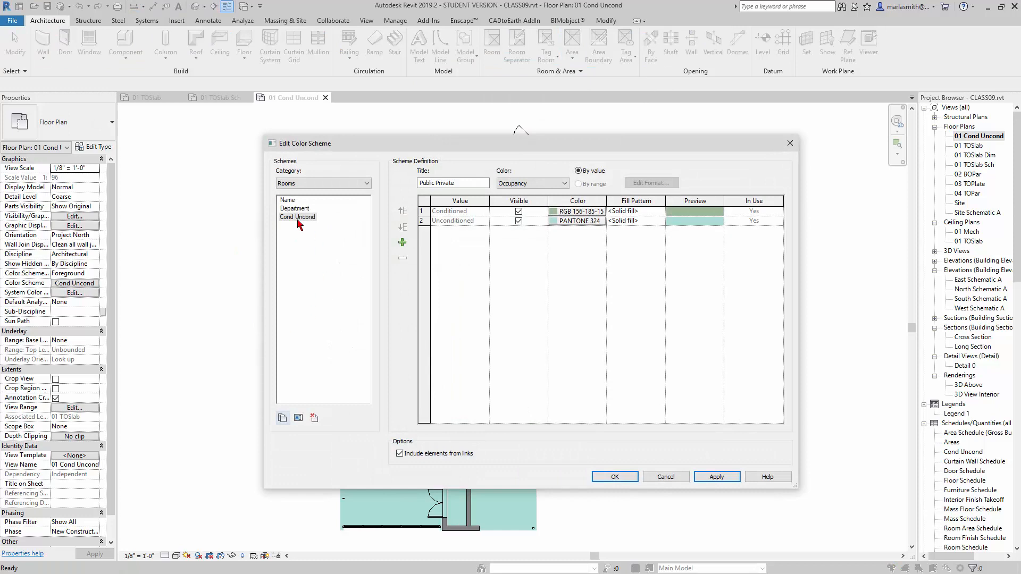
{"action": "left_click", "coordinate": [282, 418]}
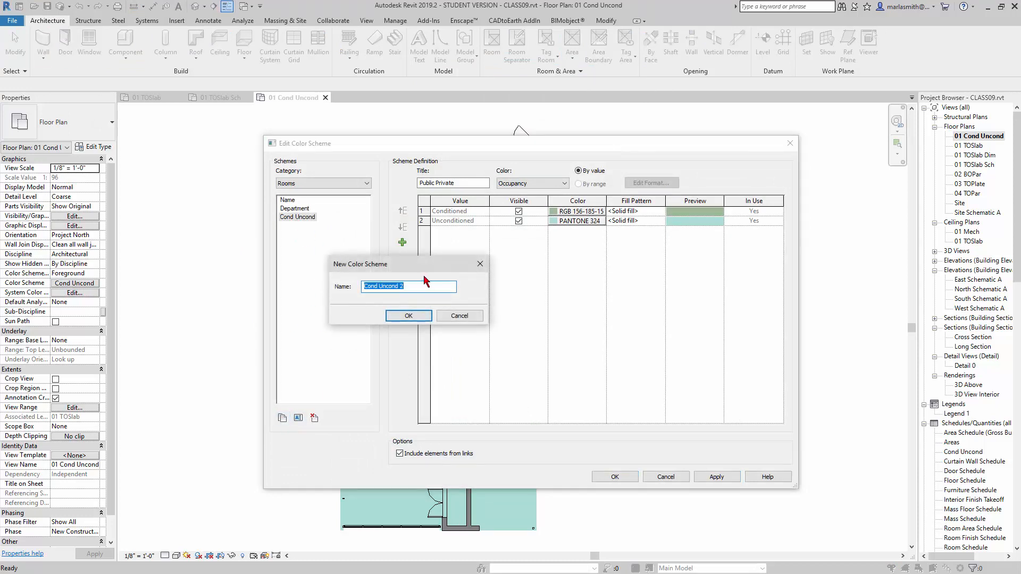
{"action": "type", "text": "Floor Finish"}
{"action": "left_click", "coordinate": [408, 315]}
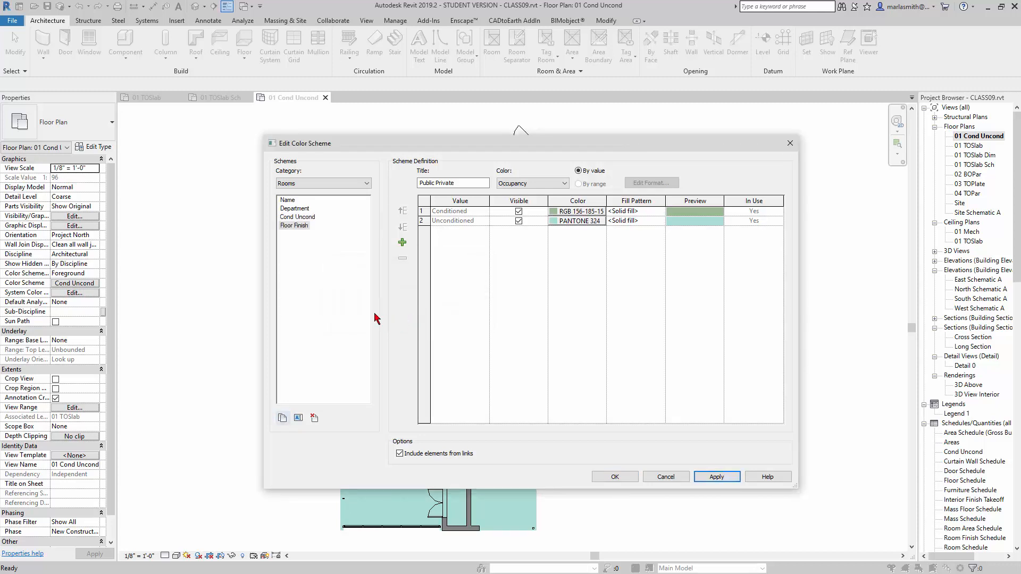
Step: Color the Floor Finish scheme by the Floor Finish parameter, accept the loss of the existing colors, and save the scheme
{"action": "left_click", "coordinate": [561, 183]}
{"action": "left_click", "coordinate": [532, 227]}
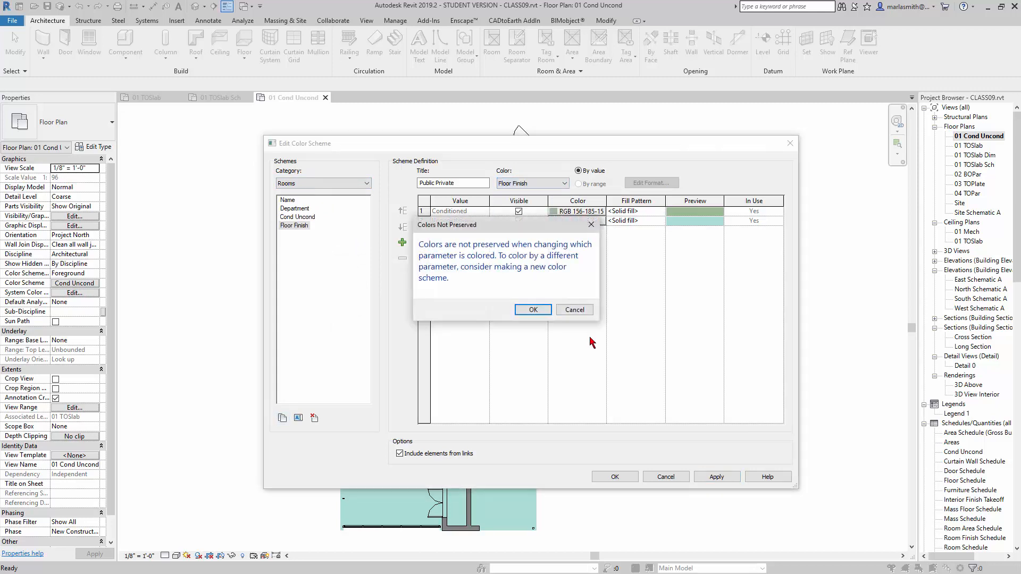
{"action": "left_click", "coordinate": [535, 311]}
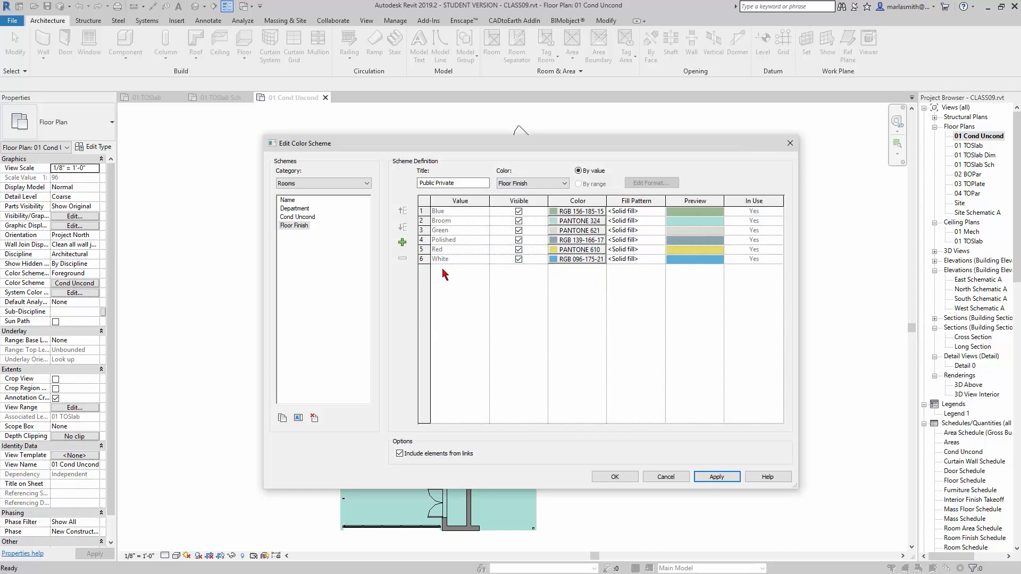
{"action": "left_click", "coordinate": [625, 481]}
Step: Duplicate the 01 Cond Uncond floor plan view without detailing
{"action": "right_click", "coordinate": [969, 139]}
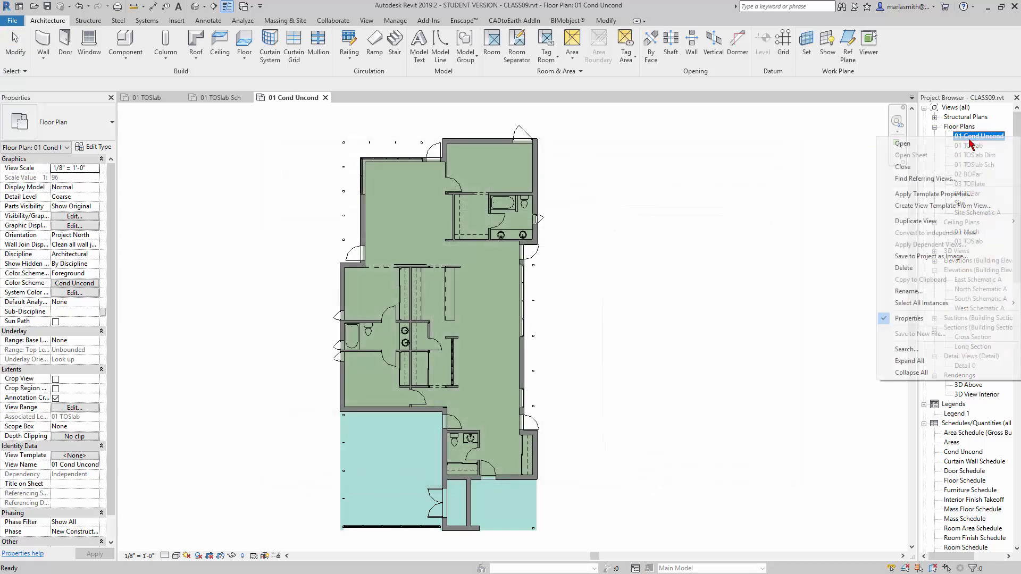
{"action": "mouse_move", "coordinate": [918, 227]}
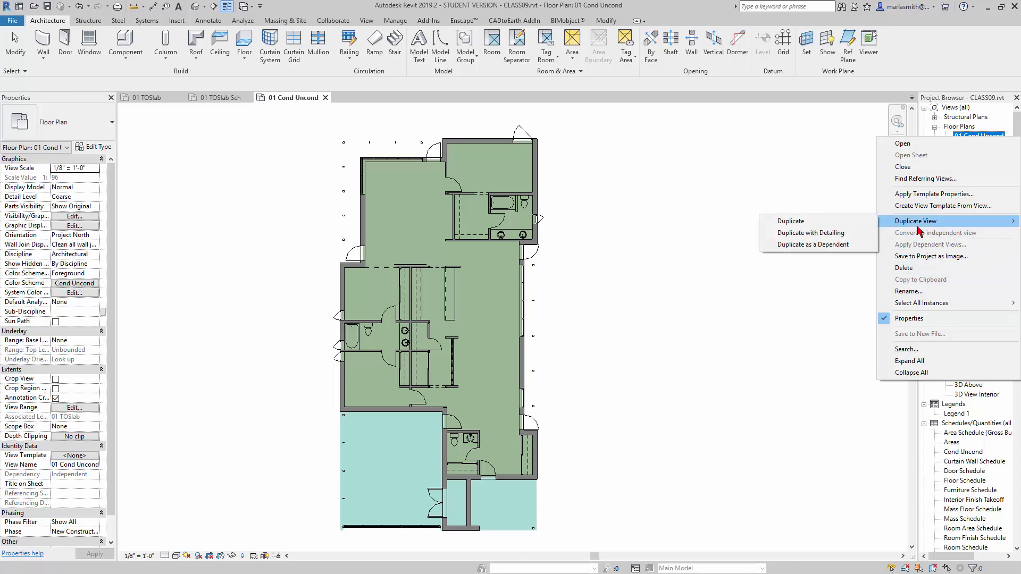
{"action": "left_click", "coordinate": [841, 223]}
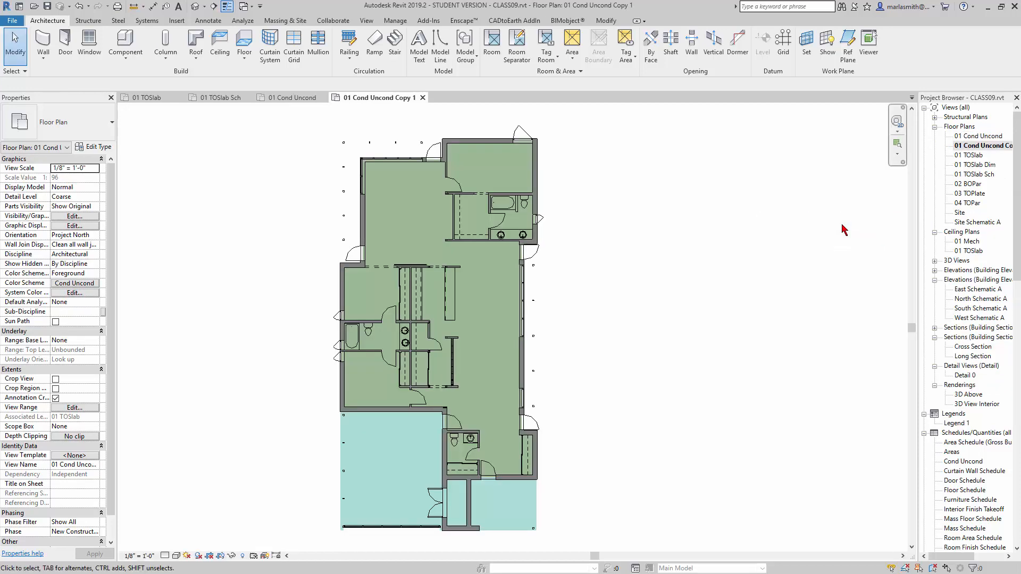
Step: Rename the copied floor plan view to 01 Floor Finish
{"action": "right_click", "coordinate": [978, 145]}
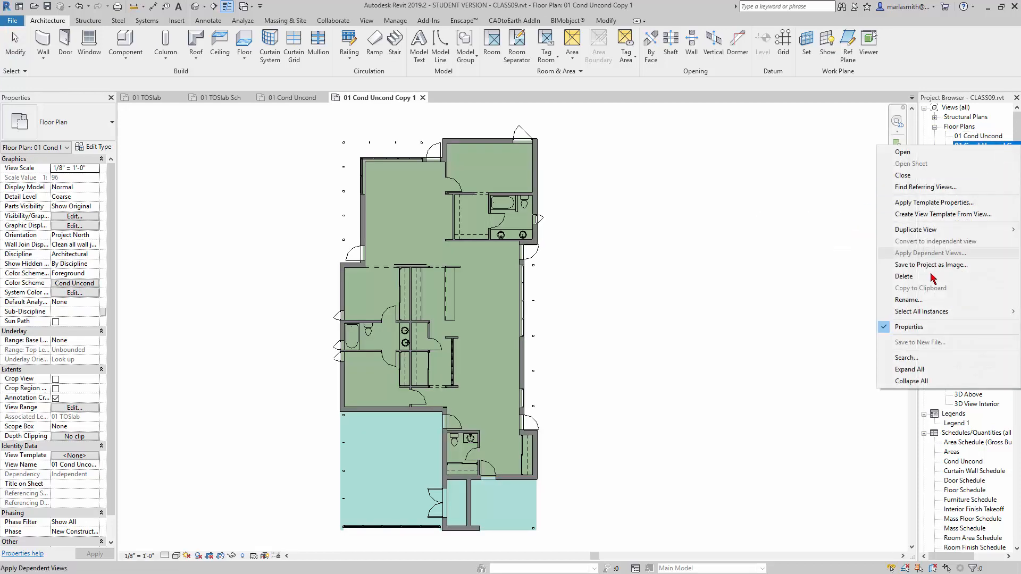
{"action": "left_click", "coordinate": [924, 301]}
{"action": "left_click", "coordinate": [963, 145]}
{"action": "left_click_drag", "start_coordinate": [963, 145], "coordinate": [1010, 146]}
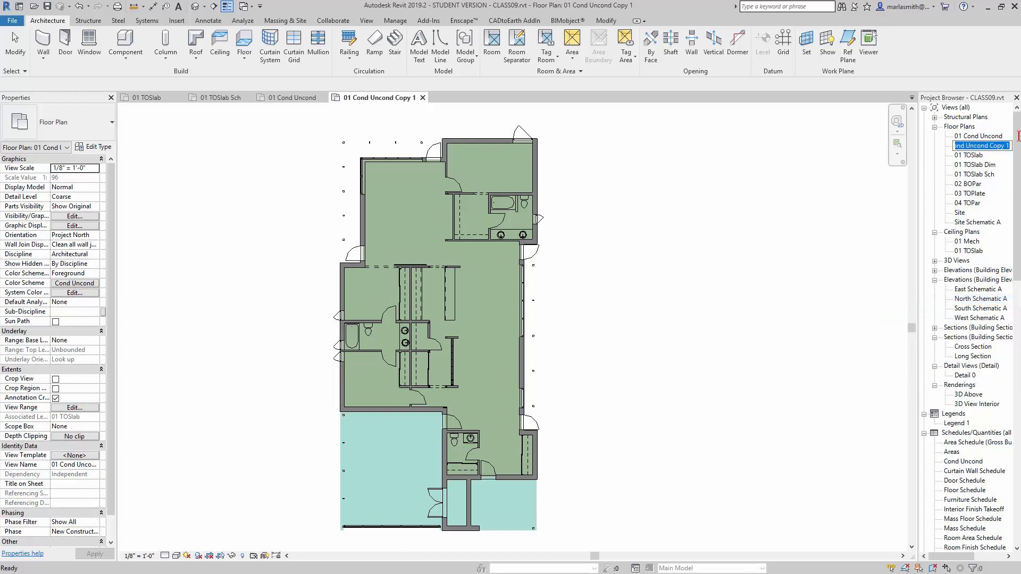
{"action": "type", "text": "fl"}
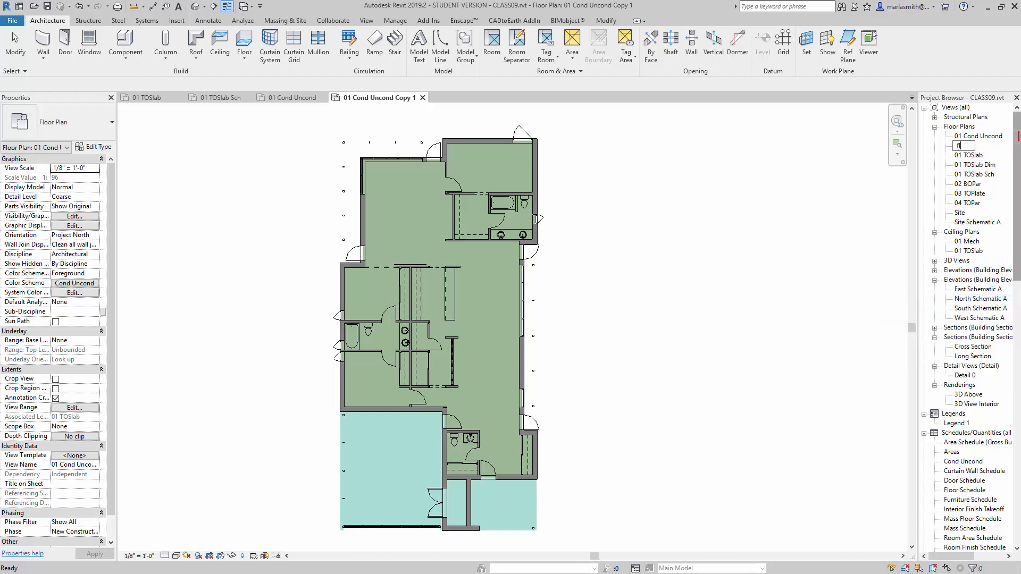
{"action": "key", "text": "BackSpace"}
{"action": "key", "text": "BackSpace"}
{"action": "type", "text": "Floor Finish"}
{"action": "key", "text": "Return"}
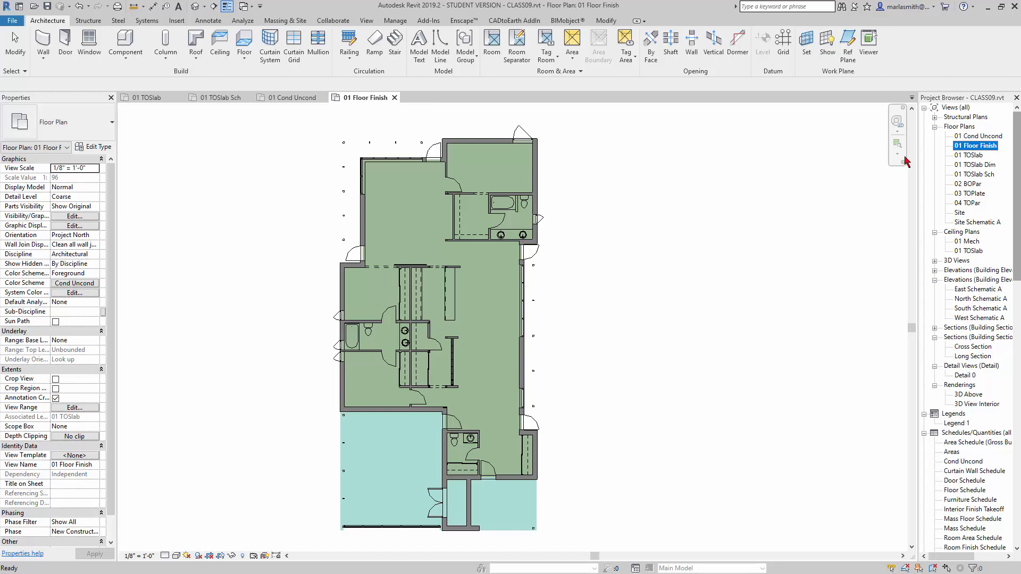
Step: Apply the Floor Finish color scheme to the 01 Floor Finish view
{"action": "left_click", "coordinate": [73, 274]}
{"action": "left_click", "coordinate": [83, 285]}
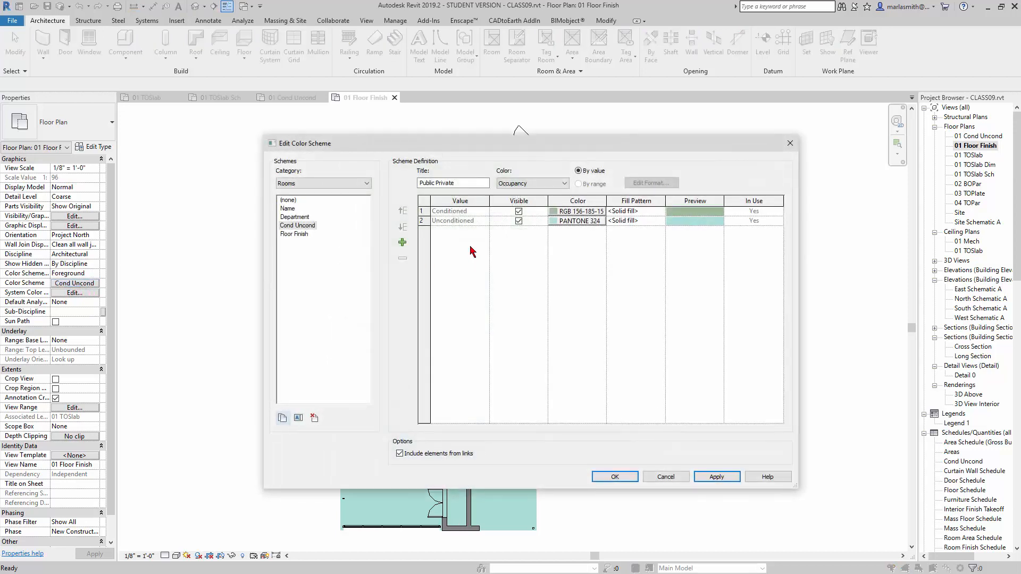
{"action": "left_click", "coordinate": [296, 234]}
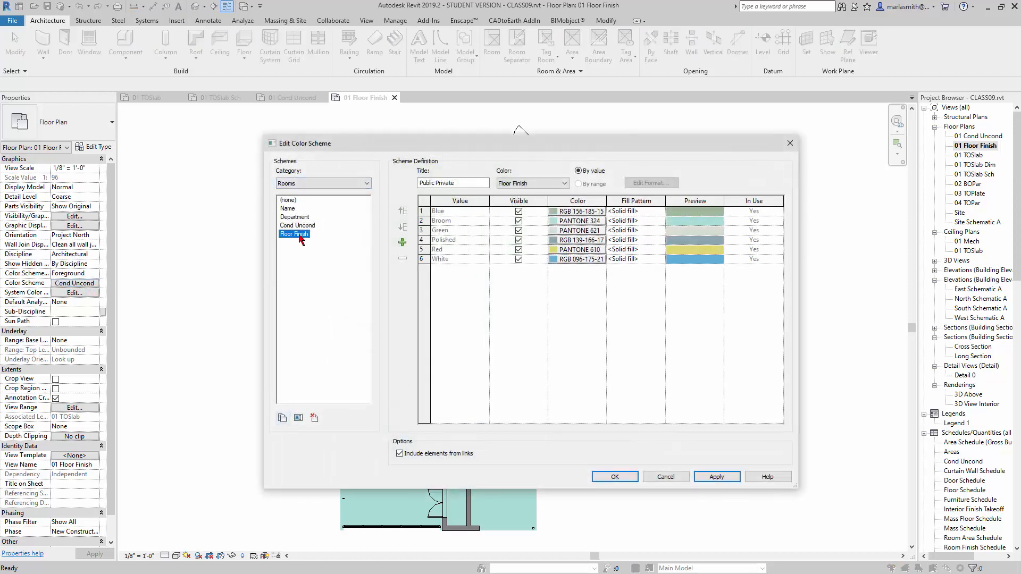
{"action": "left_click", "coordinate": [614, 476]}
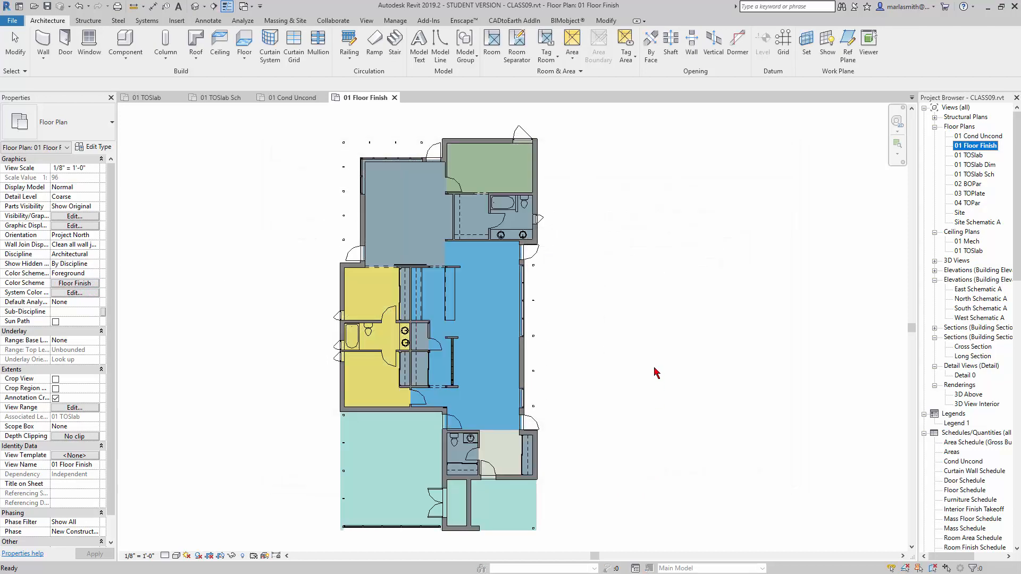